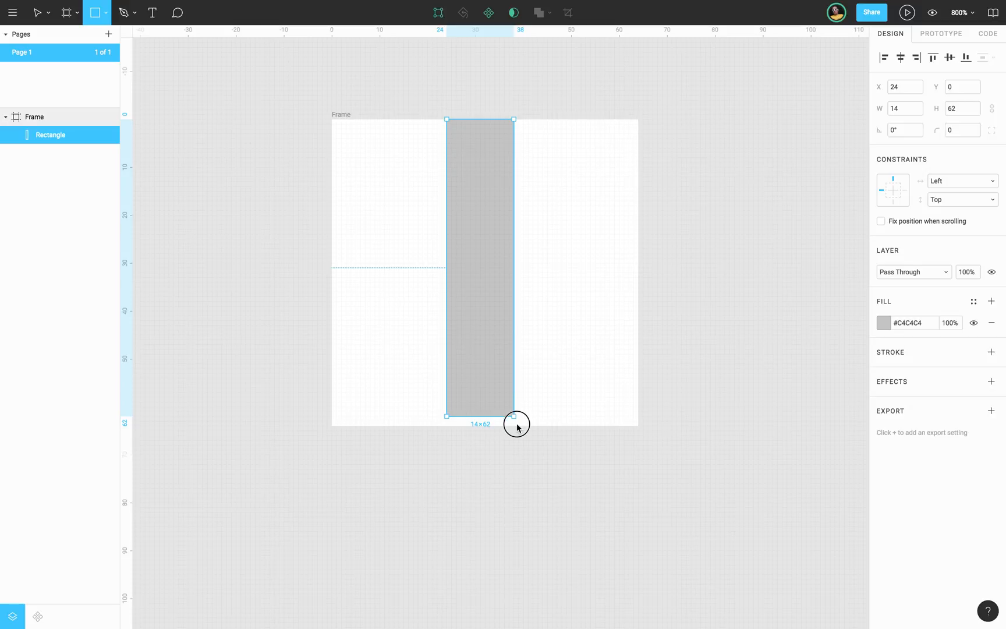
Set the rectangle's width to 8 and move it to X 28.
{"action": "left_click", "coordinate": [901, 108]}
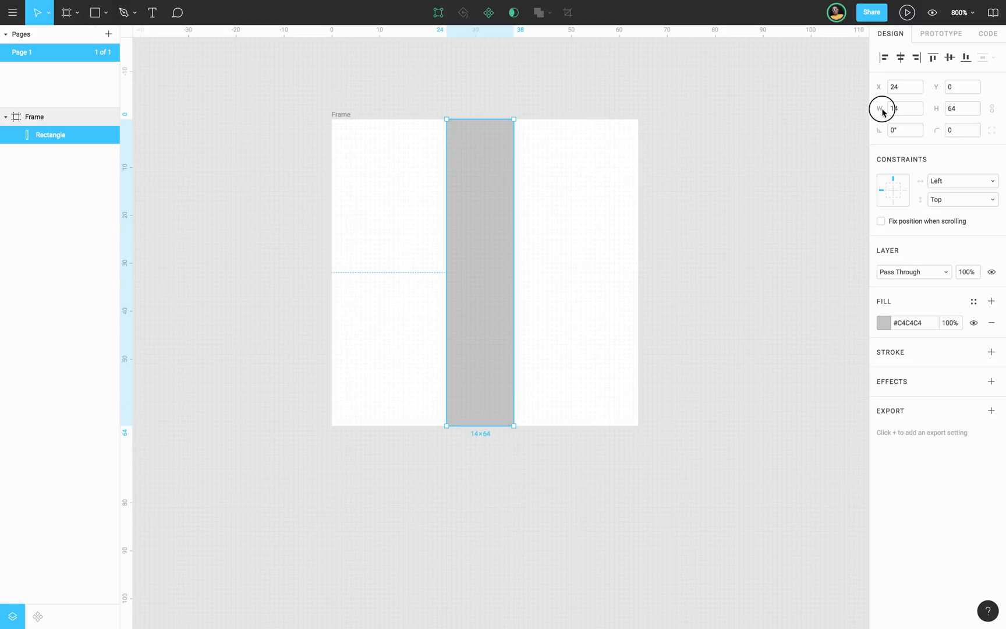
{"action": "type", "text": "8"}
{"action": "key", "text": "Return"}
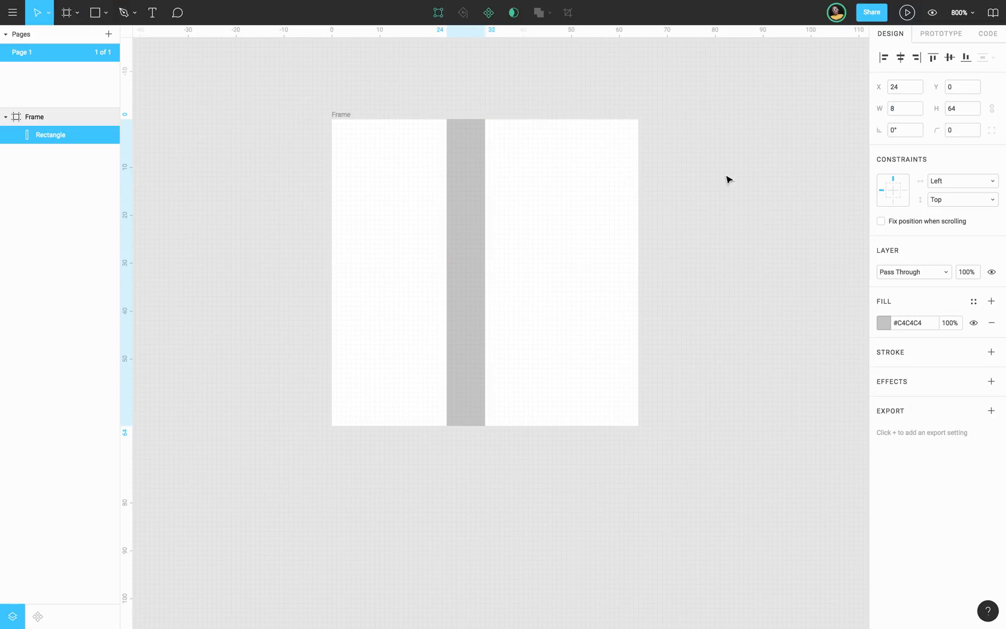
{"action": "left_click_drag", "start_coordinate": [471, 204], "coordinate": [490, 202]}
Set the full-height rectangle's width to 16 and centre it horizontally in the frame.
{"action": "left_click", "coordinate": [896, 109]}
{"action": "type", "text": "16"}
{"action": "key", "text": "Return"}
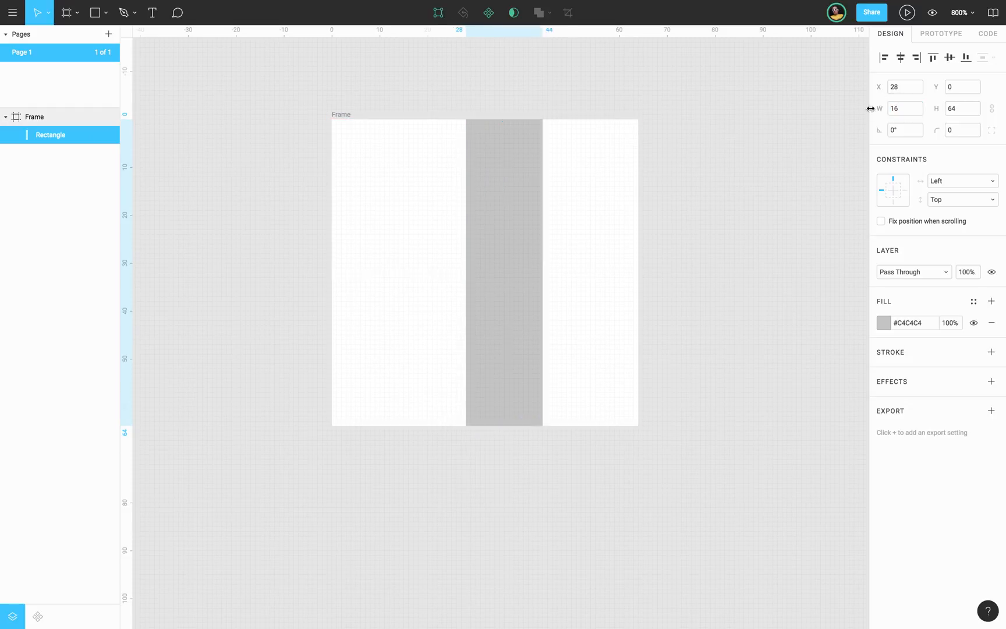
{"action": "left_click_drag", "start_coordinate": [531, 217], "coordinate": [505, 223]}
{"action": "left_click", "coordinate": [901, 57]}
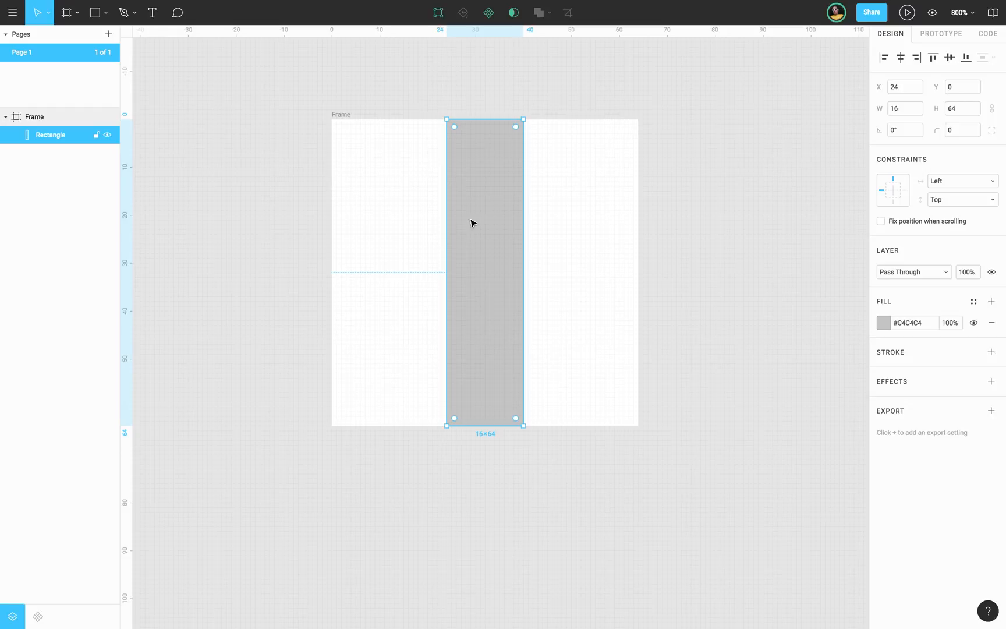
Duplicate the vertical rectangle and rotate the copy 90° to form a cross.
{"action": "key", "text": "ctrl+d"}
{"action": "left_click", "coordinate": [905, 125]}
{"action": "key", "text": "BackSpace"}
{"action": "type", "text": "90"}
{"action": "key", "text": "Return"}
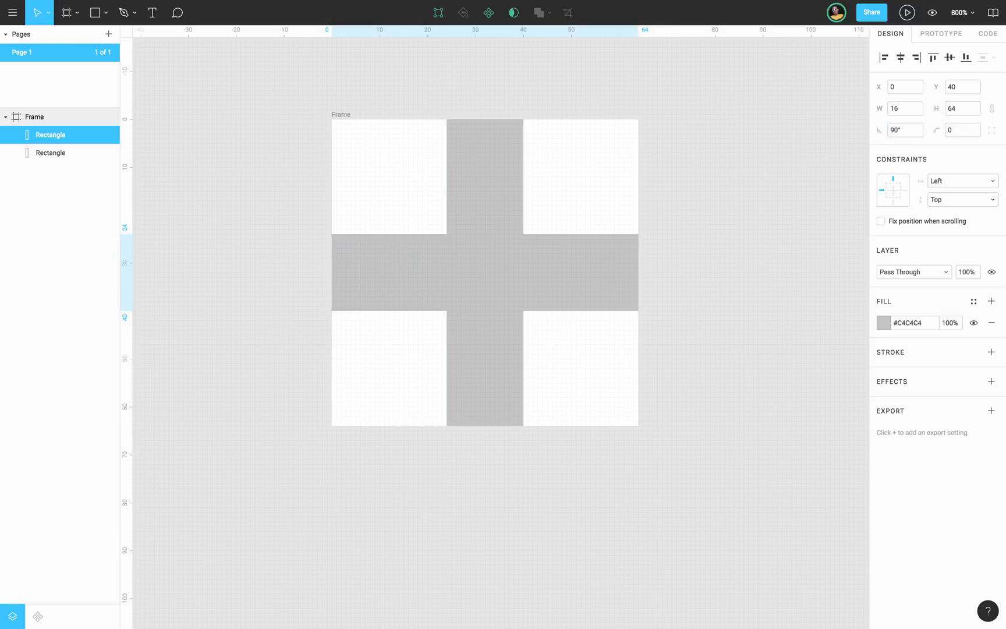
Duplicate the vertical rectangle again and rotate this copy 45°.
{"action": "left_click", "coordinate": [488, 205]}
{"action": "key", "text": "ctrl+d"}
{"action": "left_click", "coordinate": [900, 132]}
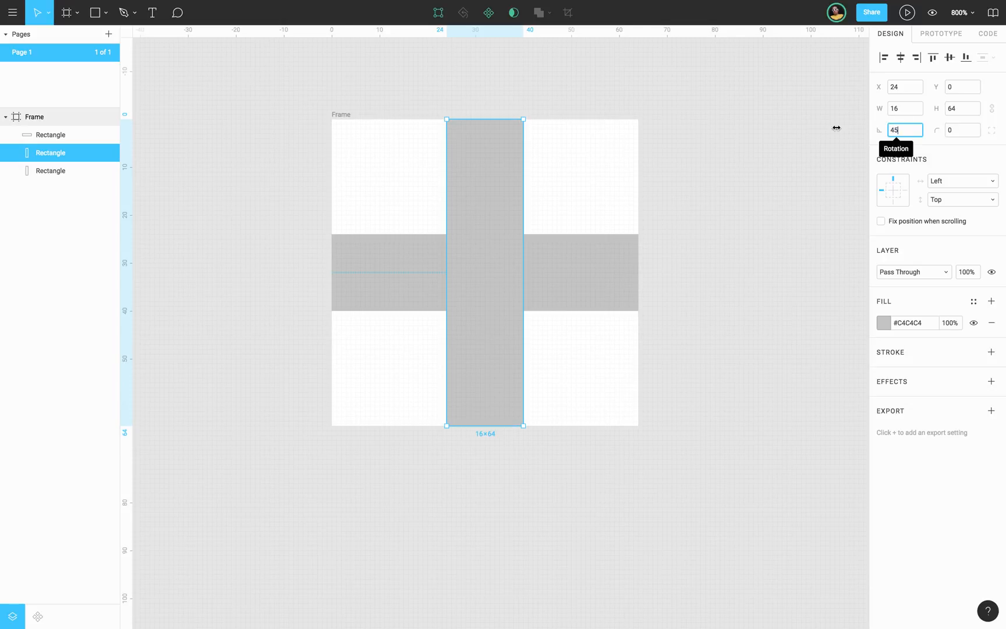
{"action": "type", "text": "45"}
{"action": "key", "text": "Return"}
Make another copy of the vertical rectangle and rotate it -45° to complete the eight gear teeth.
{"action": "left_click", "coordinate": [588, 274]}
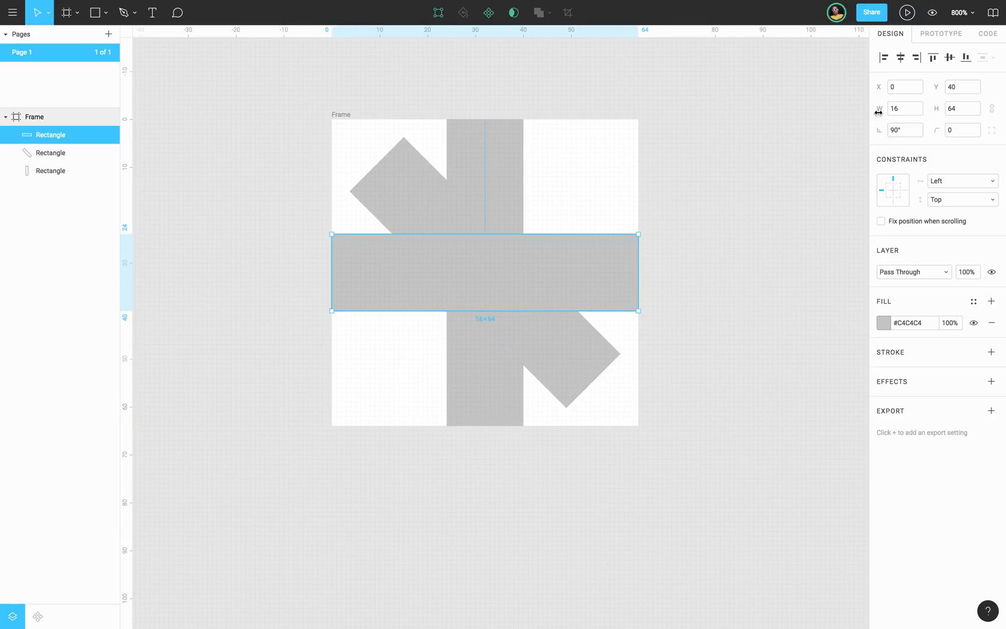
{"action": "left_click", "coordinate": [505, 150]}
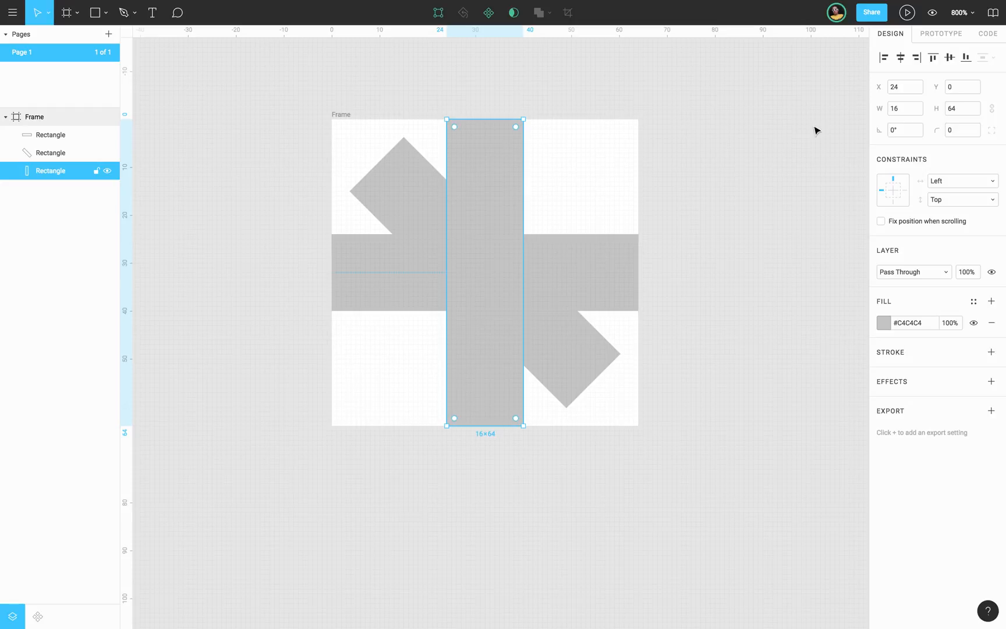
{"action": "key", "text": "ctrl+d"}
{"action": "left_click", "coordinate": [898, 131]}
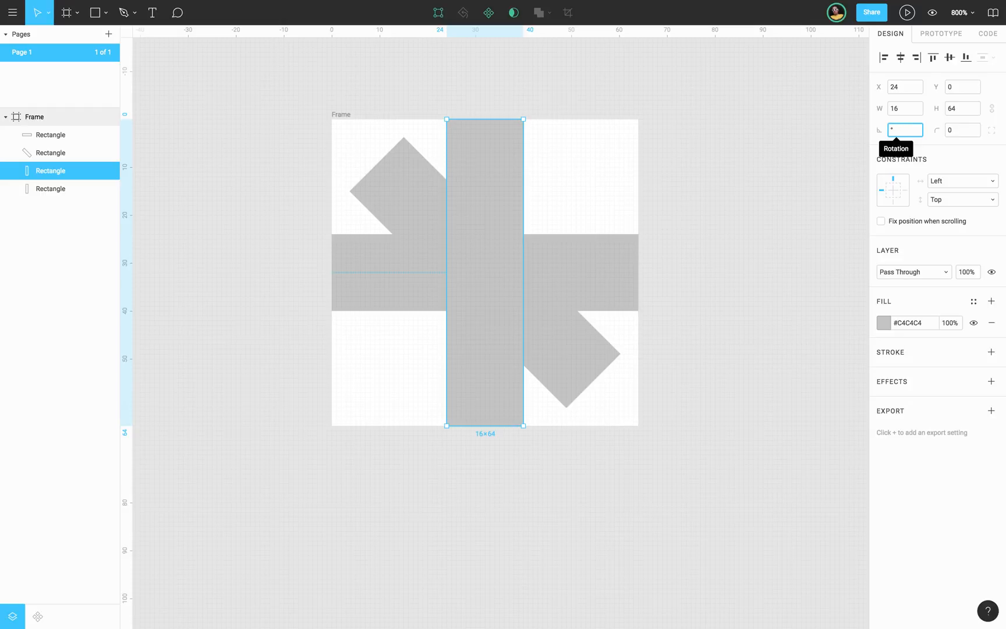
{"action": "type", "text": "-45"}
{"action": "key", "text": "Return"}
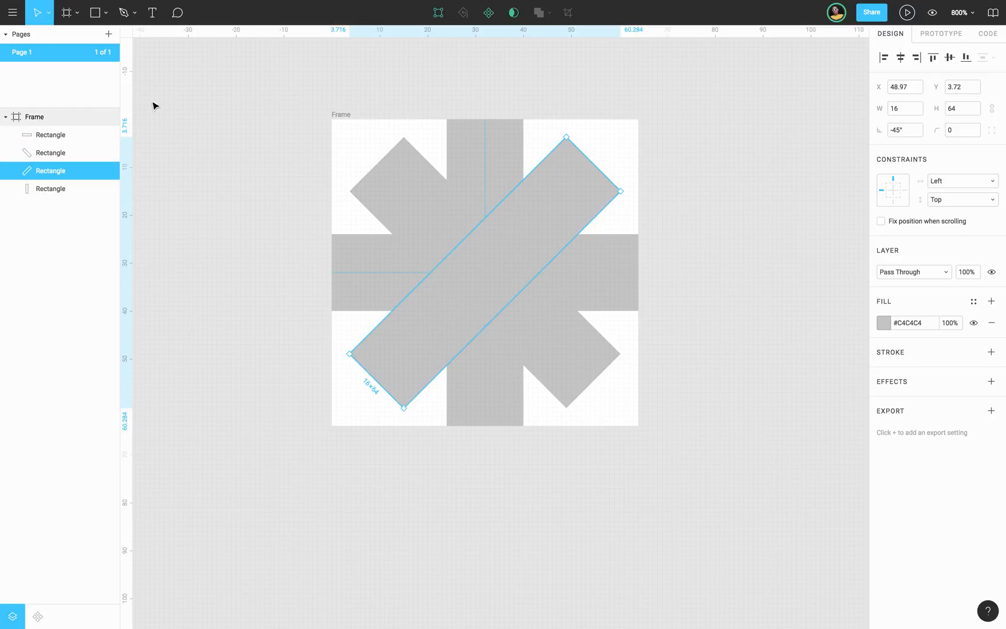
Draw a circle of about 37 × 37 over the crossing rectangles, placed at about X 11, Y 13.
{"action": "left_click", "coordinate": [105, 13]}
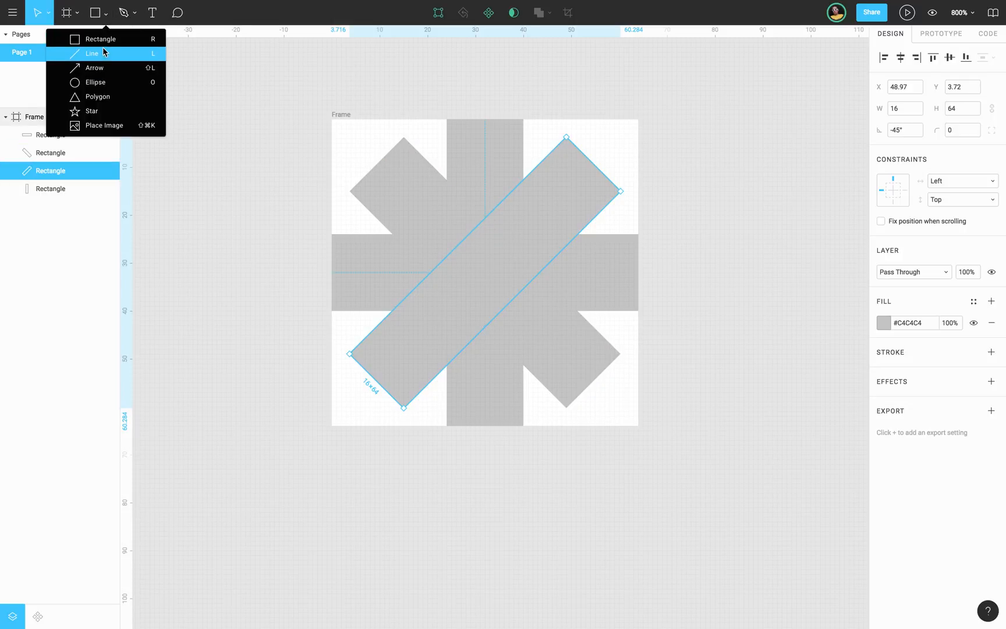
{"action": "left_click", "coordinate": [99, 79]}
{"action": "left_click_drag", "start_coordinate": [433, 205], "coordinate": [543, 315]}
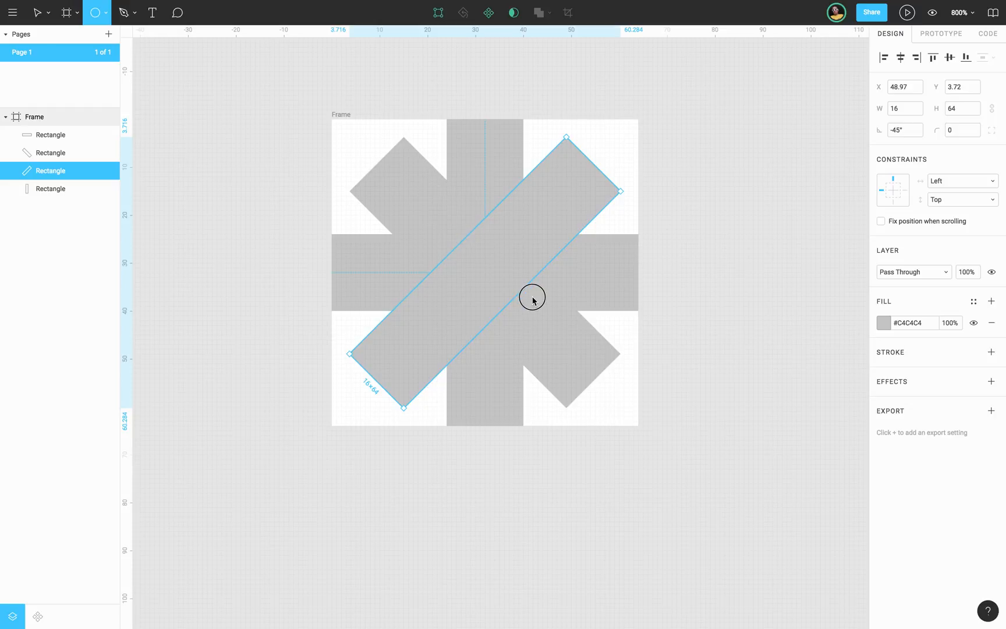
{"action": "left_click_drag", "start_coordinate": [590, 356], "coordinate": [611, 381]}
{"action": "key", "text": "v"}
{"action": "left_click_drag", "start_coordinate": [500, 246], "coordinate": [462, 233]}
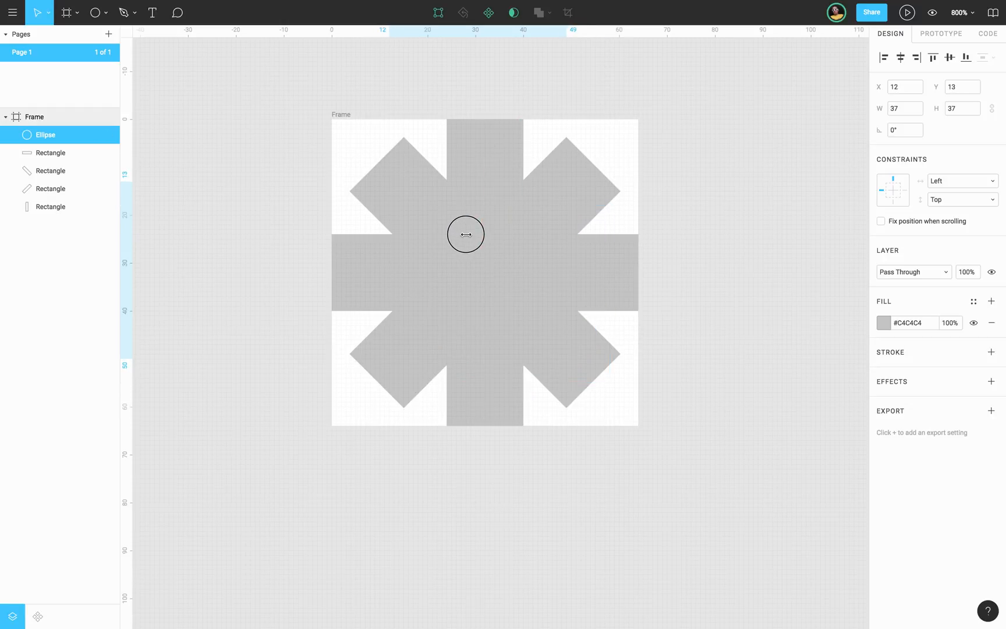
Darken the circle's fill to #A5A5A5 to set it apart from the rectangles.
{"action": "left_click", "coordinate": [884, 325]}
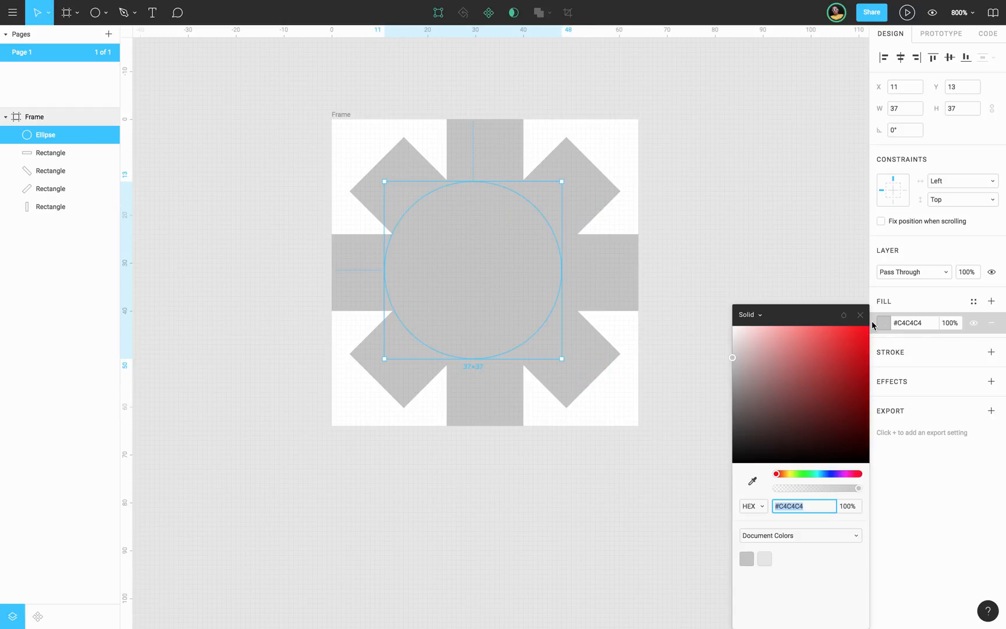
{"action": "left_click_drag", "start_coordinate": [733, 361], "coordinate": [724, 370]}
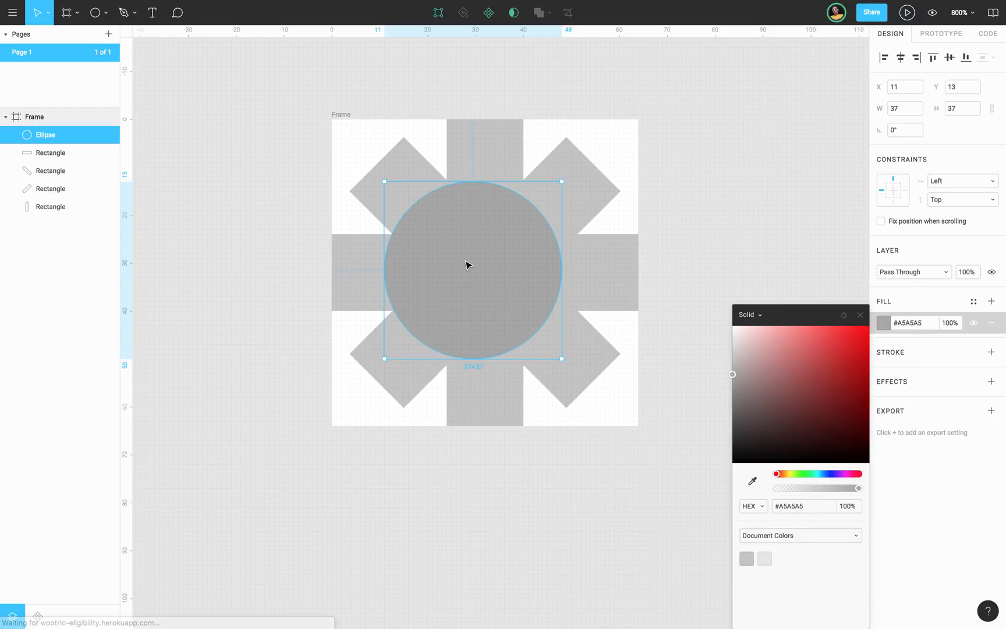
{"action": "key", "text": "Escape"}
Resize the circle to 48 × 48 and centre it horizontally and vertically in the frame.
{"action": "left_click", "coordinate": [473, 261]}
{"action": "left_click_drag", "start_coordinate": [475, 266], "coordinate": [483, 267]}
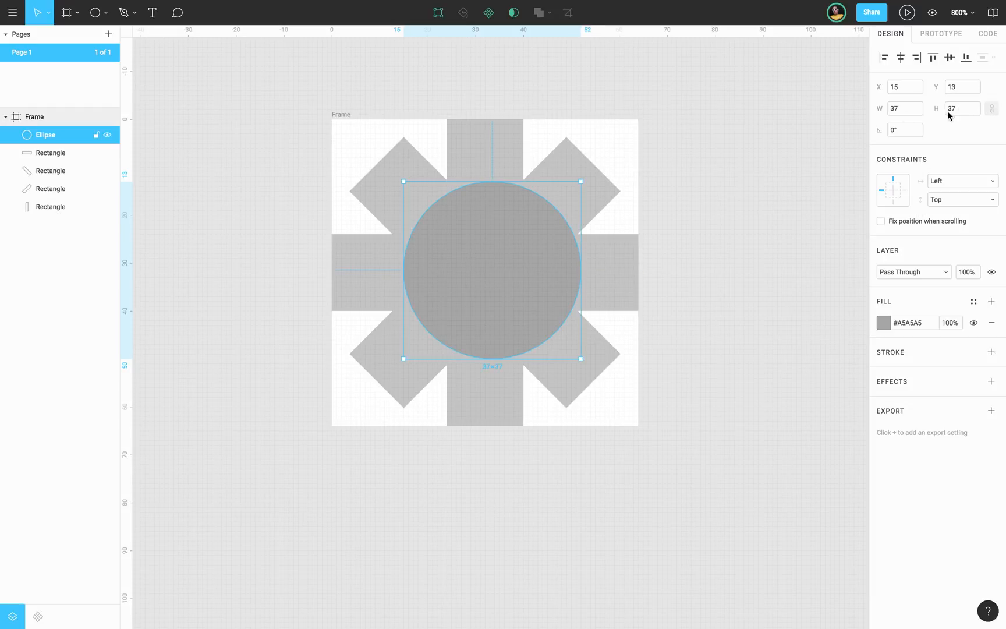
{"action": "left_click_drag", "start_coordinate": [902, 110], "coordinate": [867, 114]}
{"action": "type", "text": "48"}
{"action": "key", "text": "Return"}
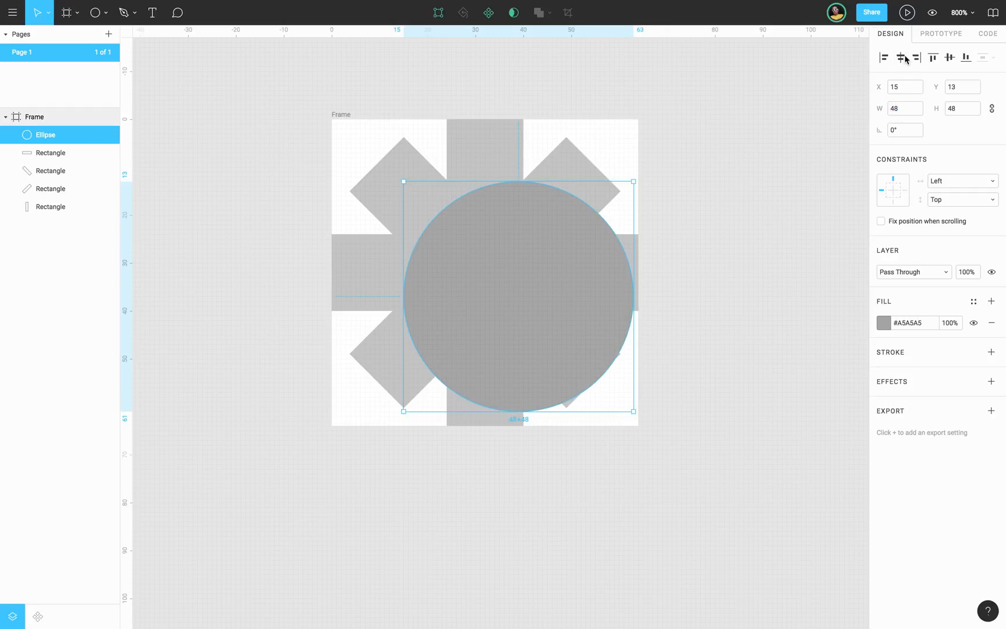
{"action": "left_click", "coordinate": [903, 59]}
{"action": "left_click", "coordinate": [950, 57]}
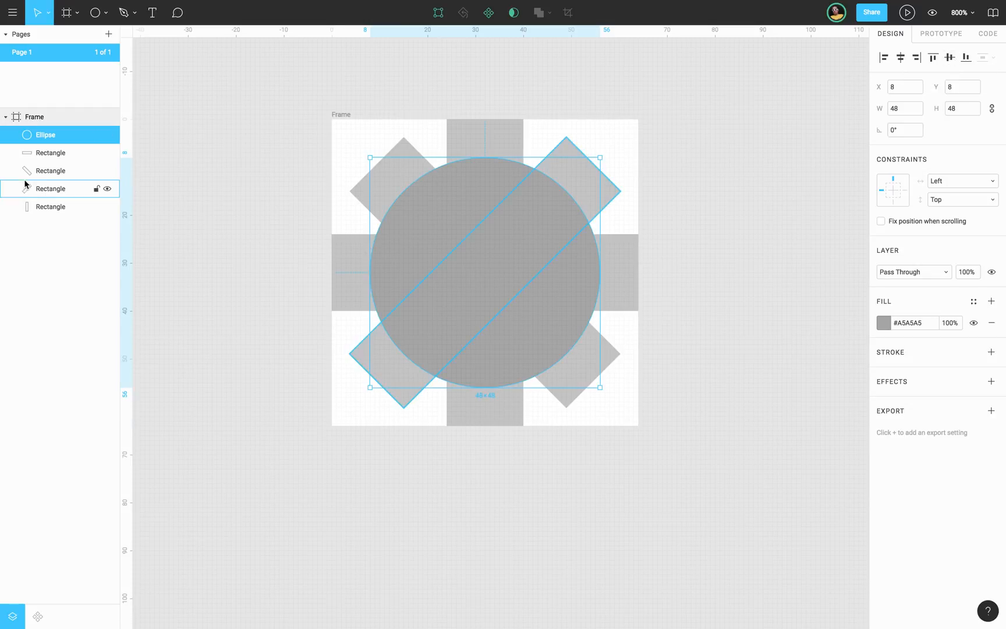
{"action": "left_click", "coordinate": [45, 155], "text": "shift"}
{"action": "left_click", "coordinate": [49, 213]}
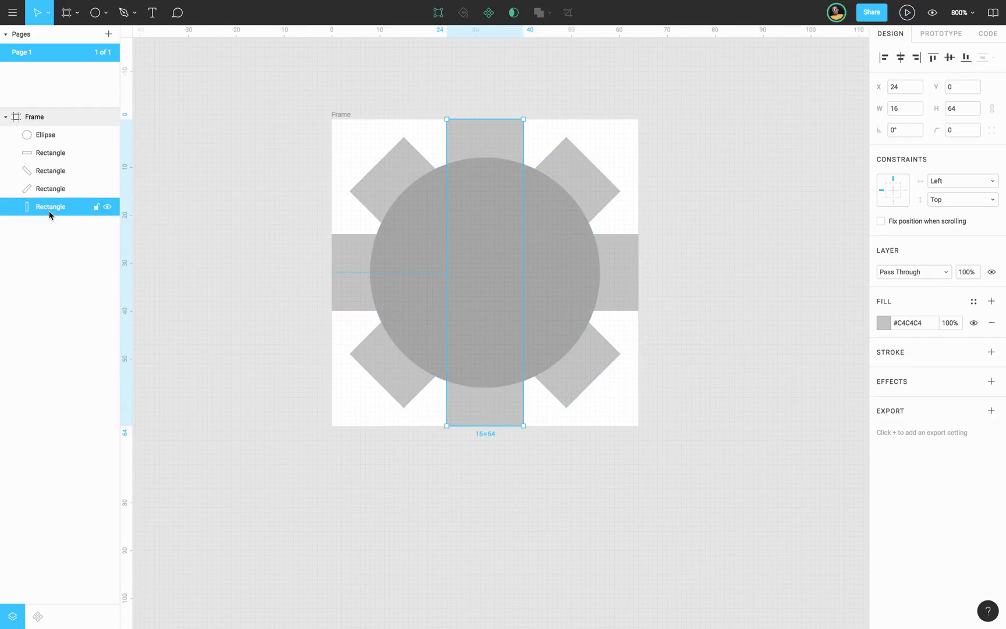
{"action": "left_click", "coordinate": [891, 329]}
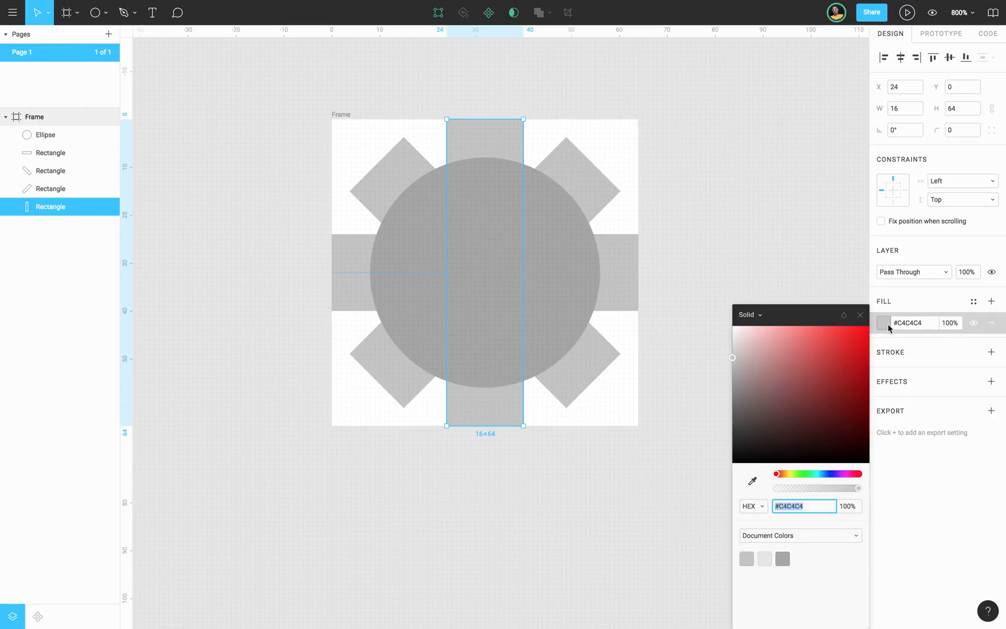
Give the circle and all four rectangles the shared fill #C4C4C4 and combine them with Union Selection.
{"action": "left_click", "coordinate": [46, 141]}
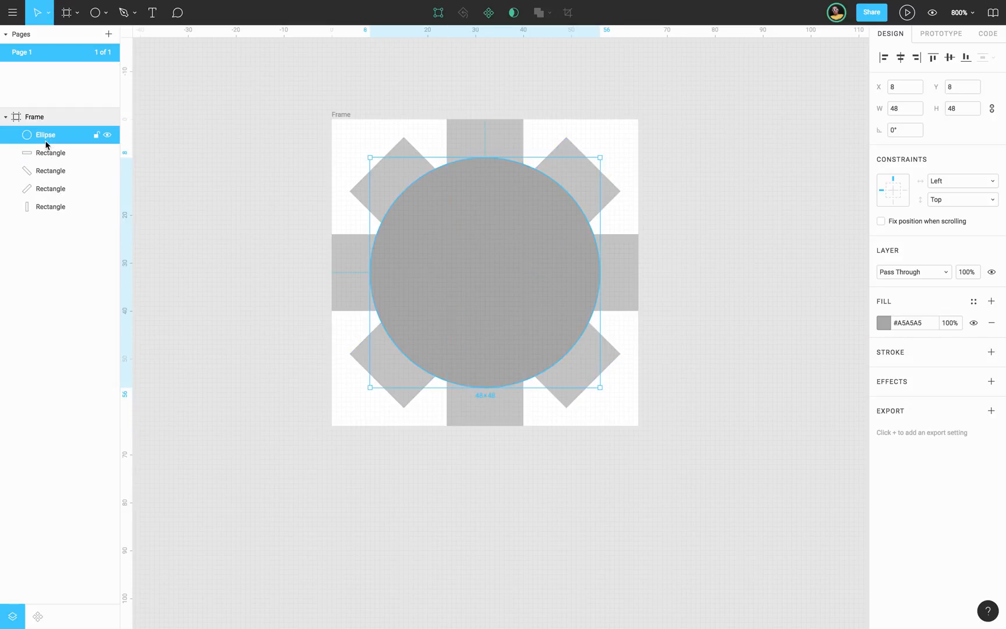
{"action": "left_click", "coordinate": [52, 207], "text": "shift"}
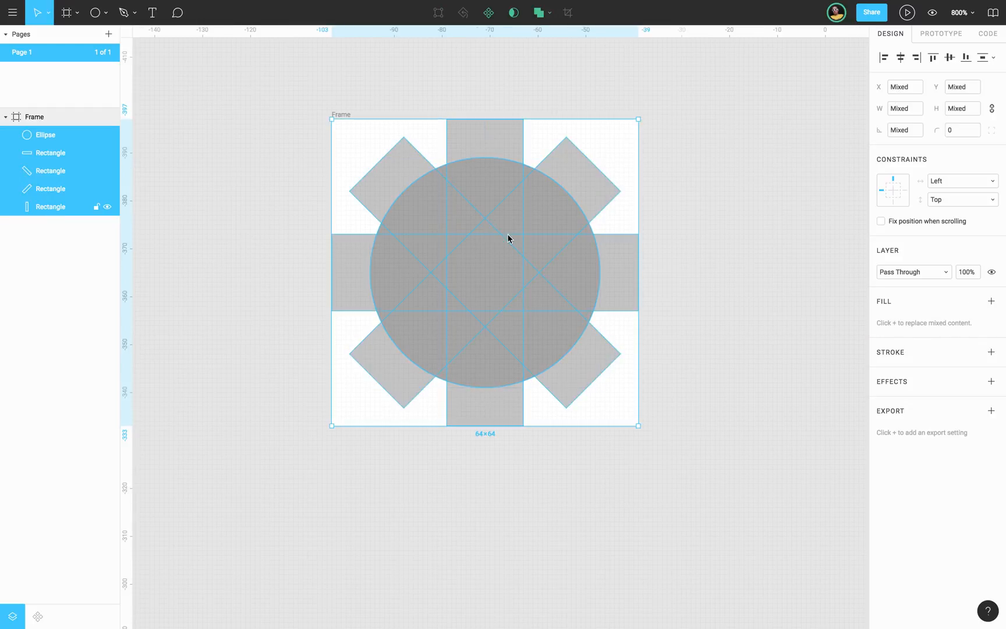
{"action": "left_click", "coordinate": [991, 302]}
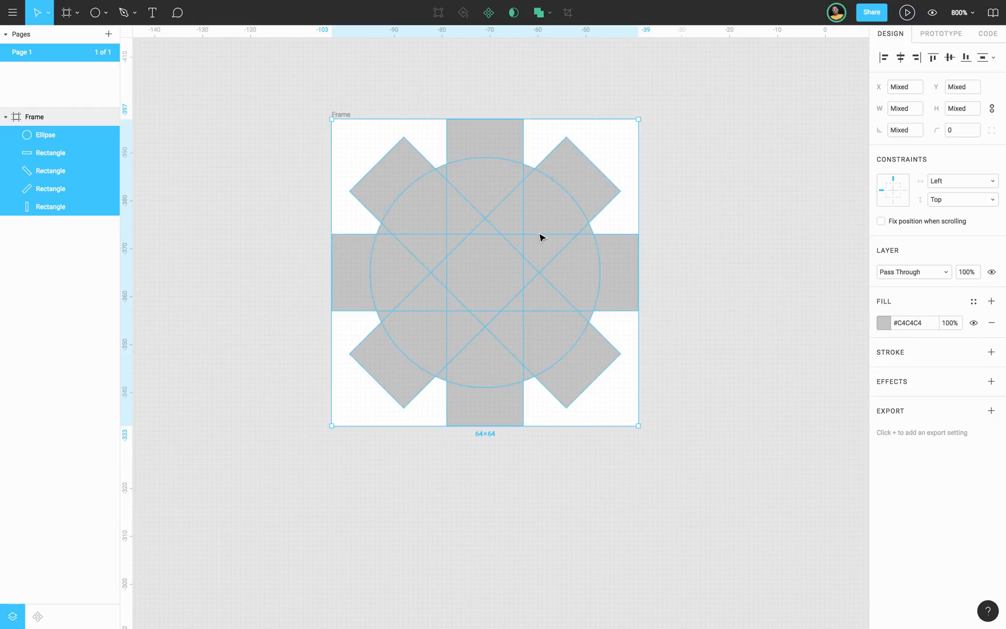
{"action": "left_click", "coordinate": [551, 15]}
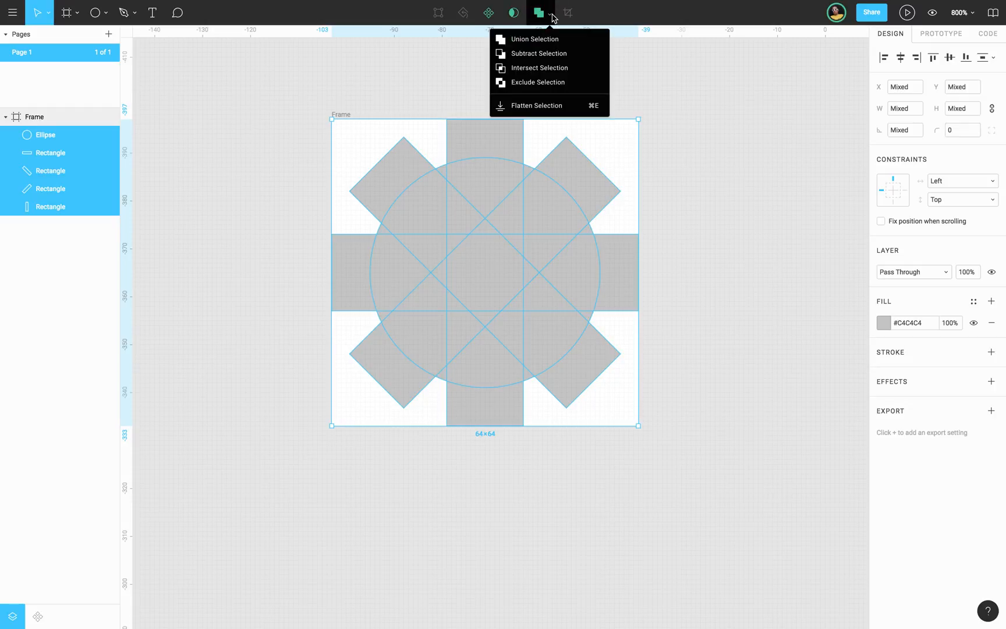
{"action": "left_click", "coordinate": [552, 39]}
Duplicate the circle inside the union and move the copy out of the group, directly above it in the frame.
{"action": "double_click", "coordinate": [476, 241]}
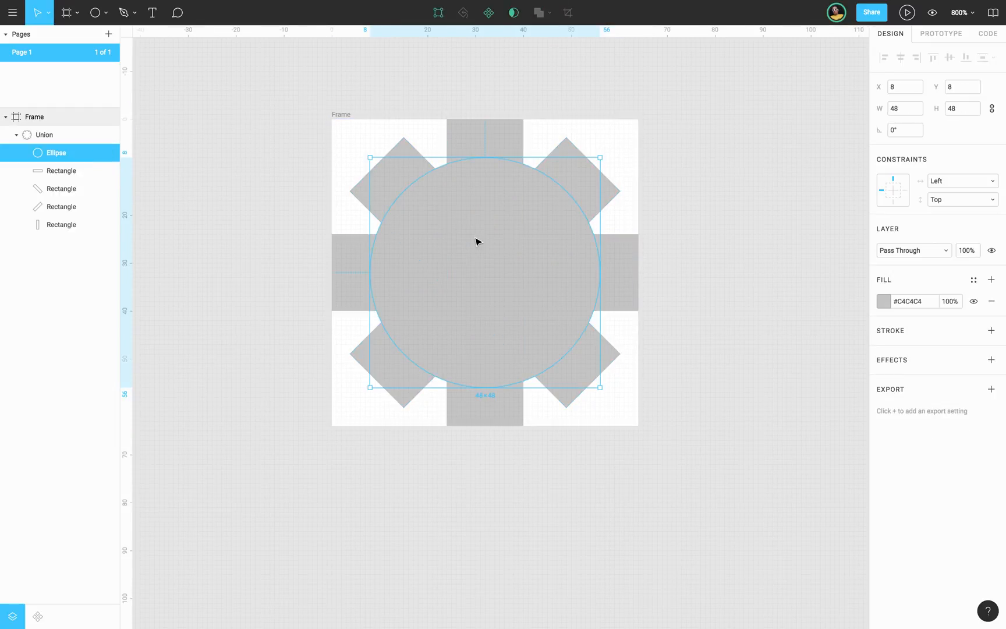
{"action": "double_click", "coordinate": [476, 241]}
{"action": "left_click", "coordinate": [52, 168]}
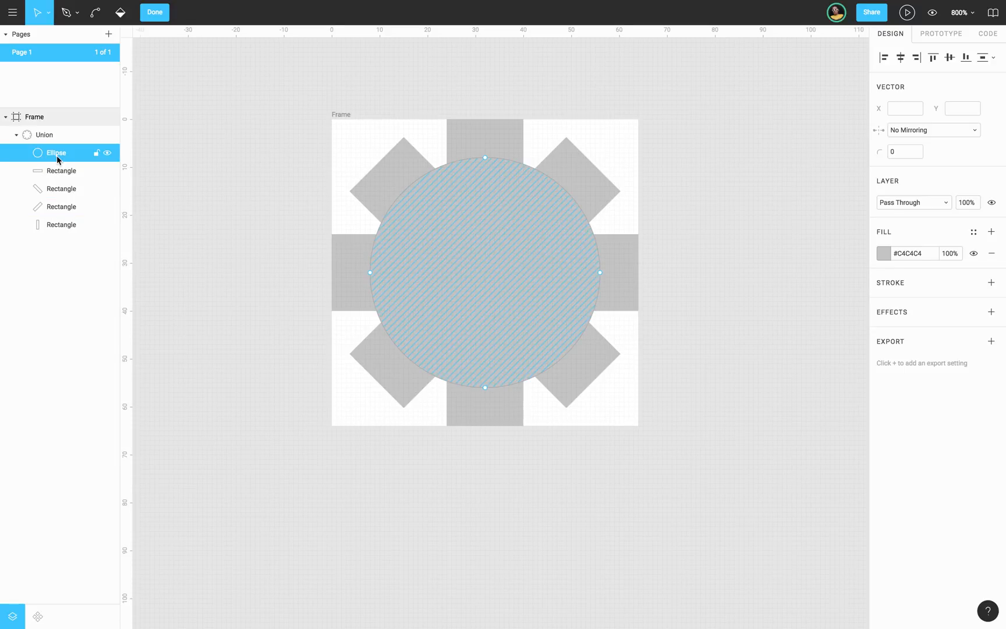
{"action": "left_click", "coordinate": [58, 156]}
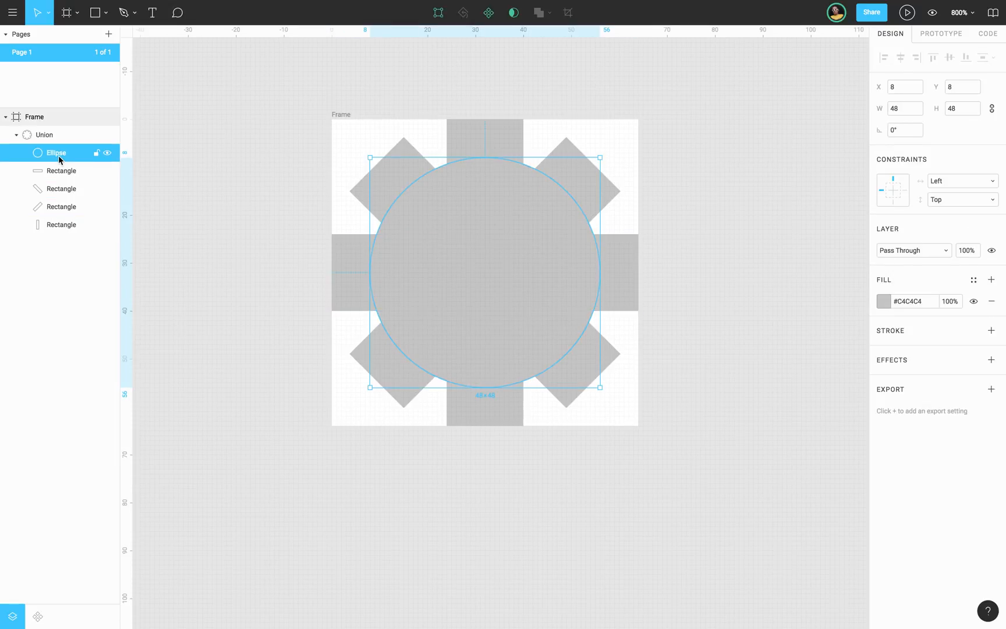
{"action": "key", "text": "super+d"}
{"action": "left_click_drag", "start_coordinate": [58, 155], "coordinate": [63, 131]}
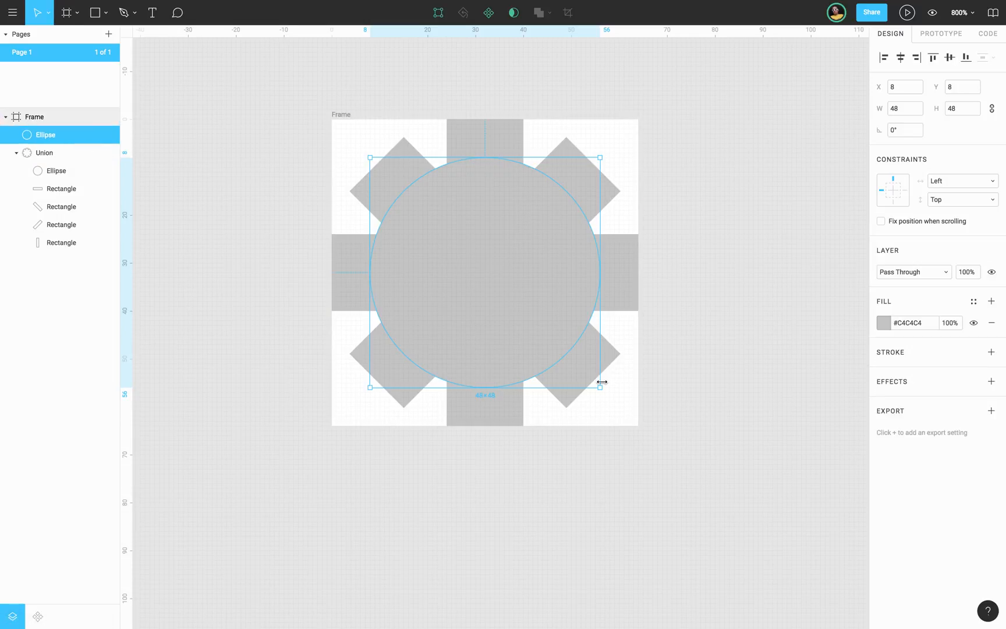
Scale the circle copy about its centre to 32 × 32 and cut it out of the union with Subtract Selection.
{"action": "key", "text": "alt"}
{"action": "left_click_drag", "start_coordinate": [600, 389], "coordinate": [548, 348]}
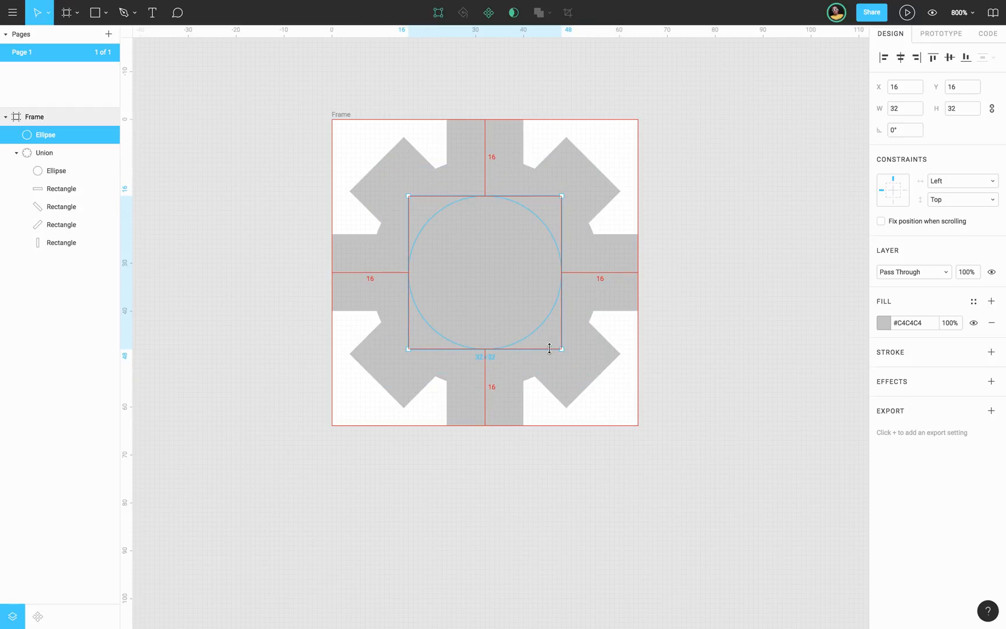
{"action": "left_click", "coordinate": [45, 153], "text": "shift"}
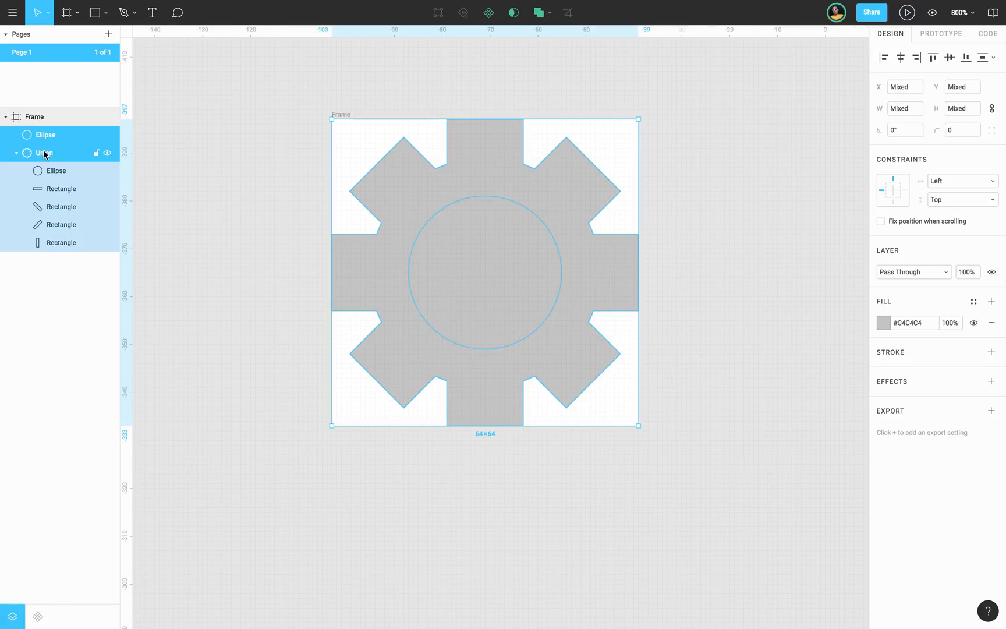
{"action": "left_click", "coordinate": [548, 16]}
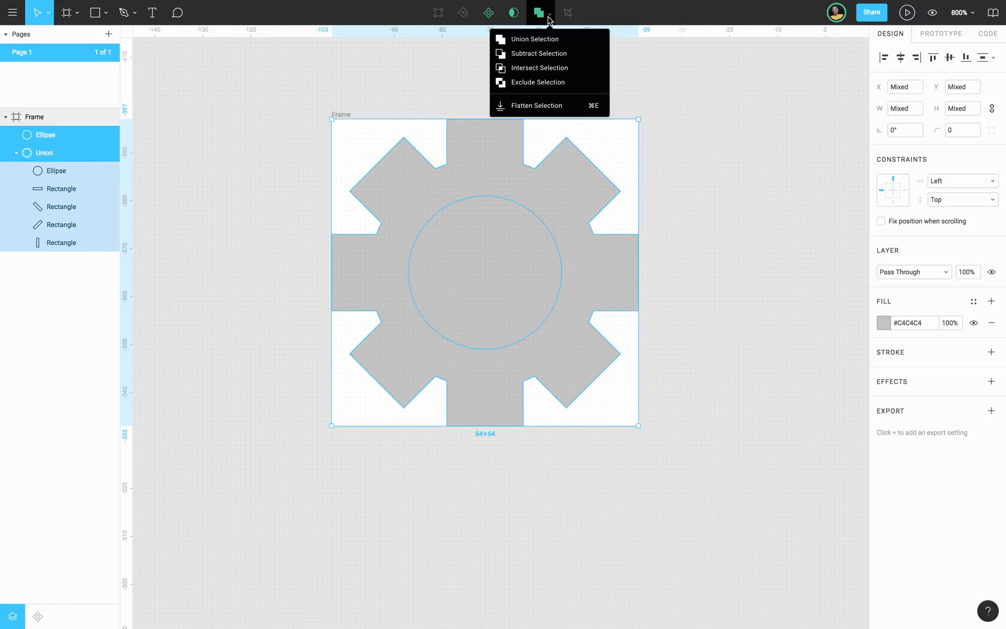
{"action": "left_click", "coordinate": [541, 54]}
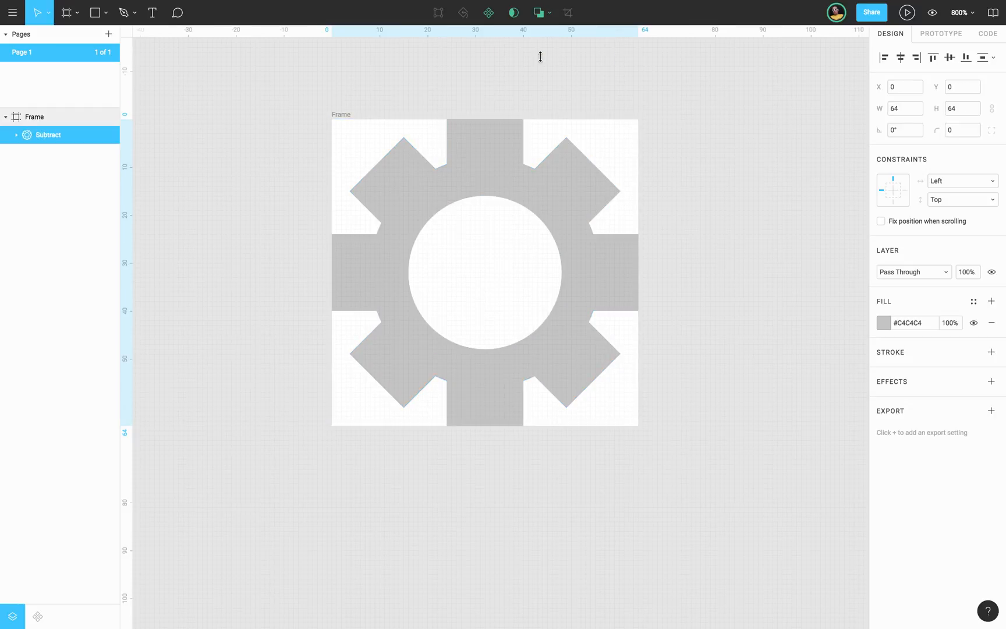
Set the corner radius of all four rectangles inside the union to 4.
{"action": "left_click", "coordinate": [15, 135]}
{"action": "left_click", "coordinate": [65, 208]}
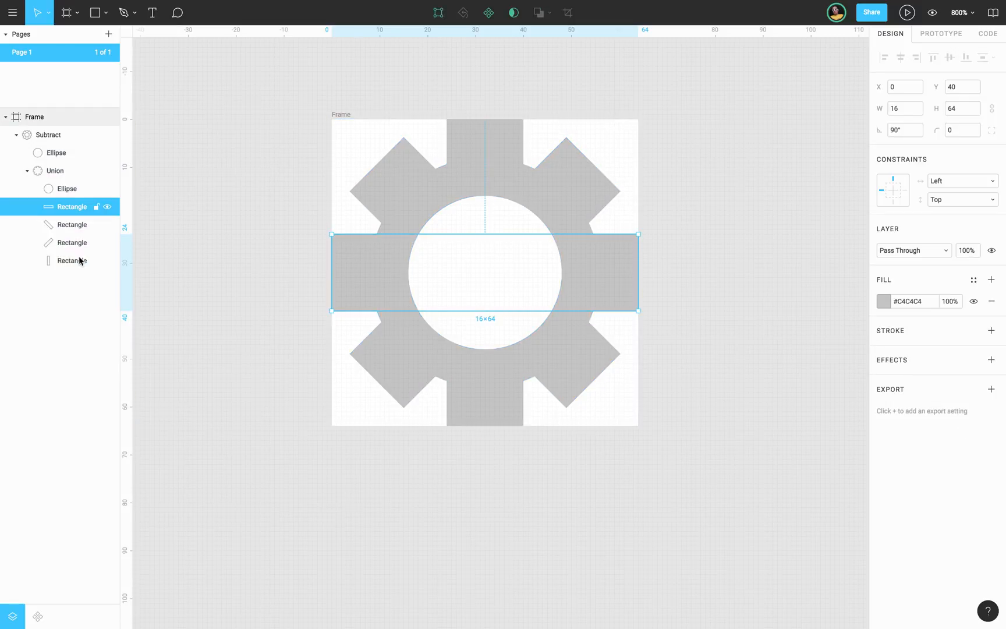
{"action": "left_click", "coordinate": [79, 261], "text": "shift"}
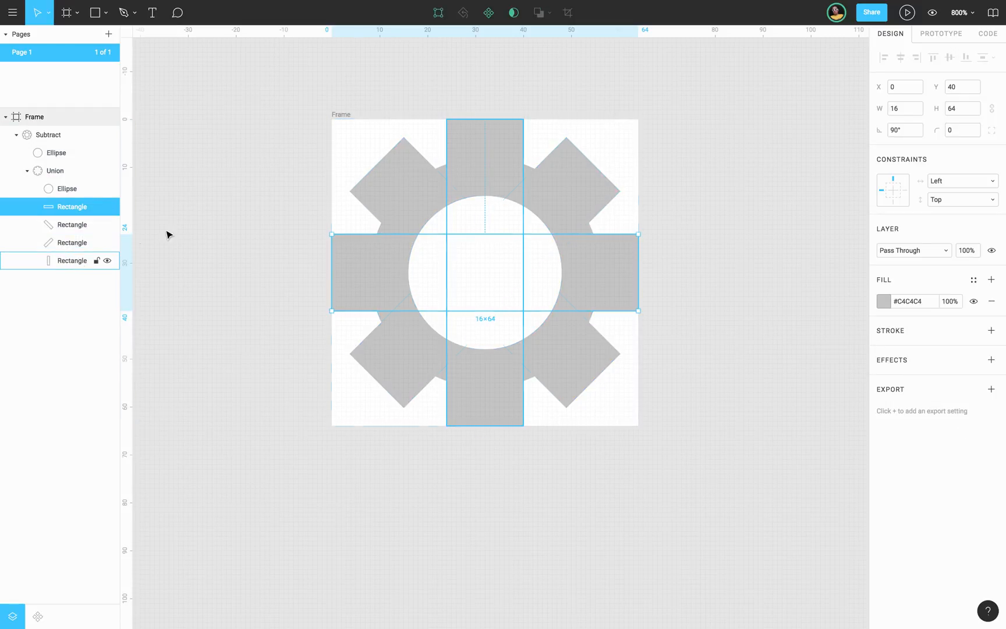
{"action": "left_click", "coordinate": [955, 130]}
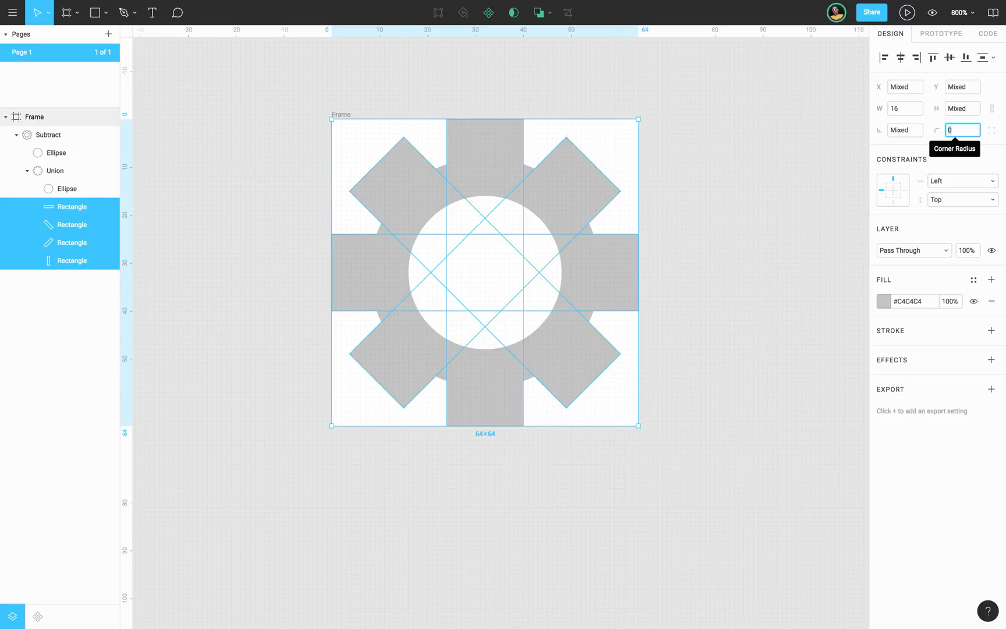
{"action": "key", "text": "Up"}
{"action": "key", "text": "Up"}
{"action": "key", "text": "Up"}
{"action": "key", "text": "Up"}
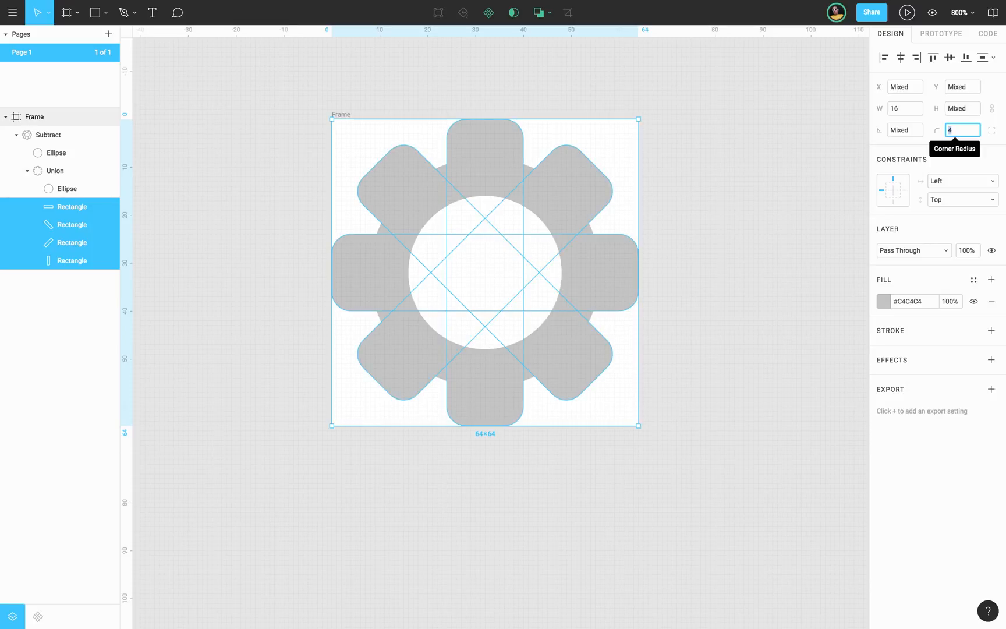
Set the corner radius of the four rectangles in the union to 2 and their width to 14.
{"action": "key", "text": "Down"}
{"action": "key", "text": "Down"}
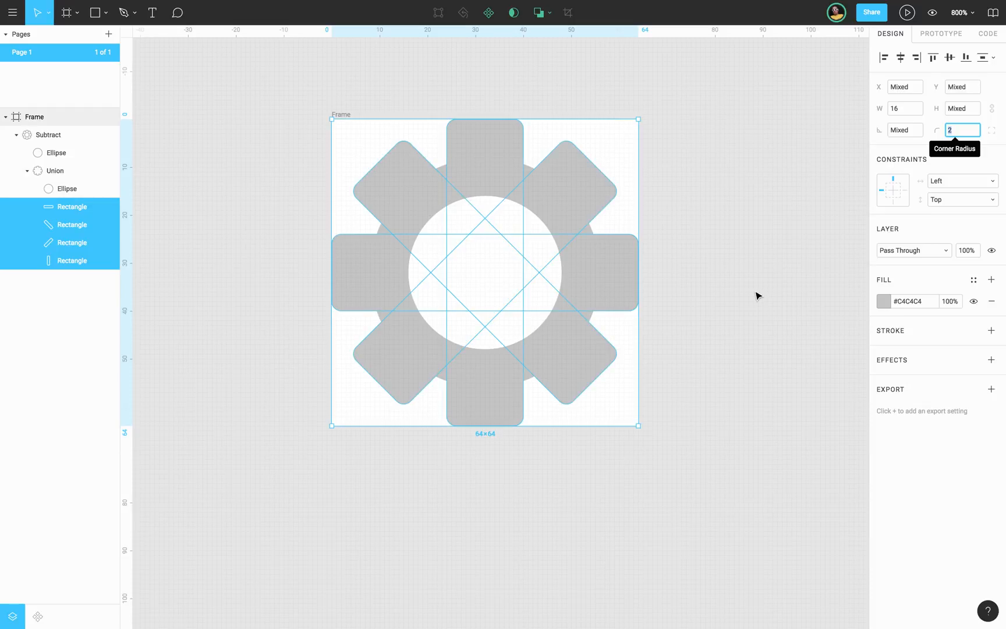
{"action": "left_click", "coordinate": [903, 109]}
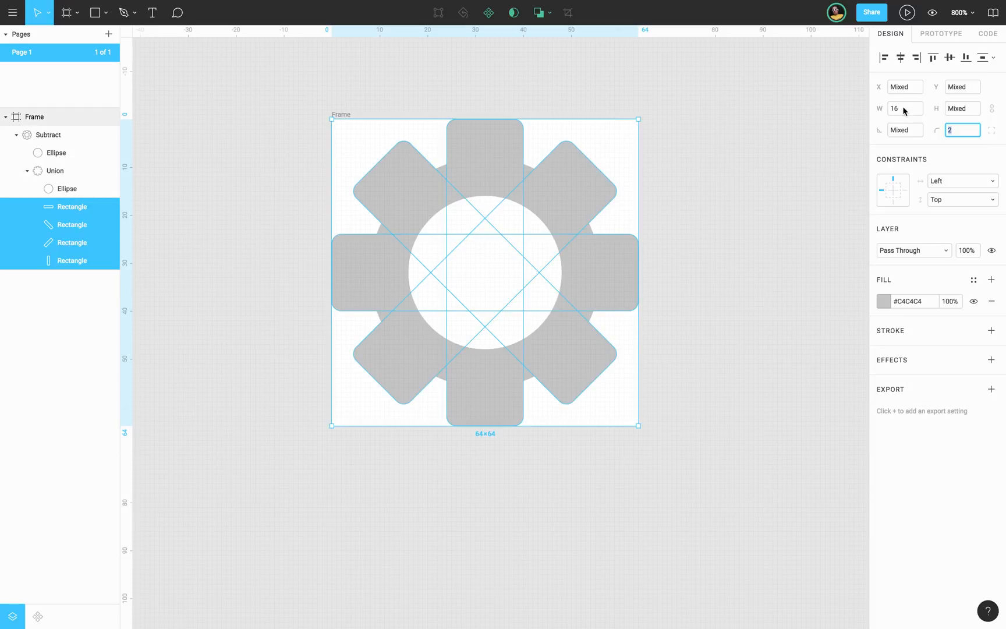
{"action": "key", "text": "Down"}
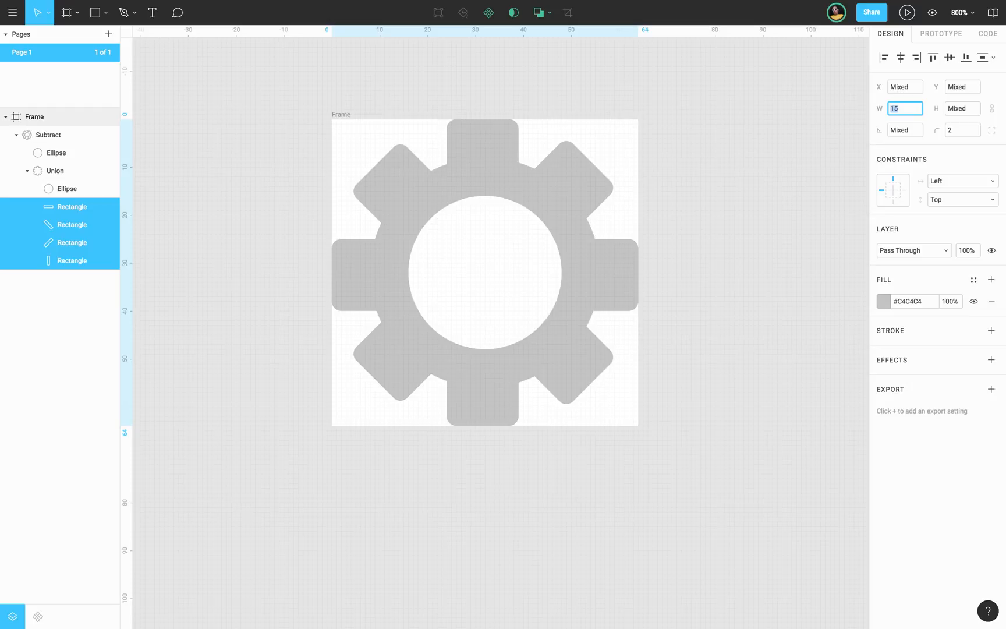
{"action": "key", "text": "Down"}
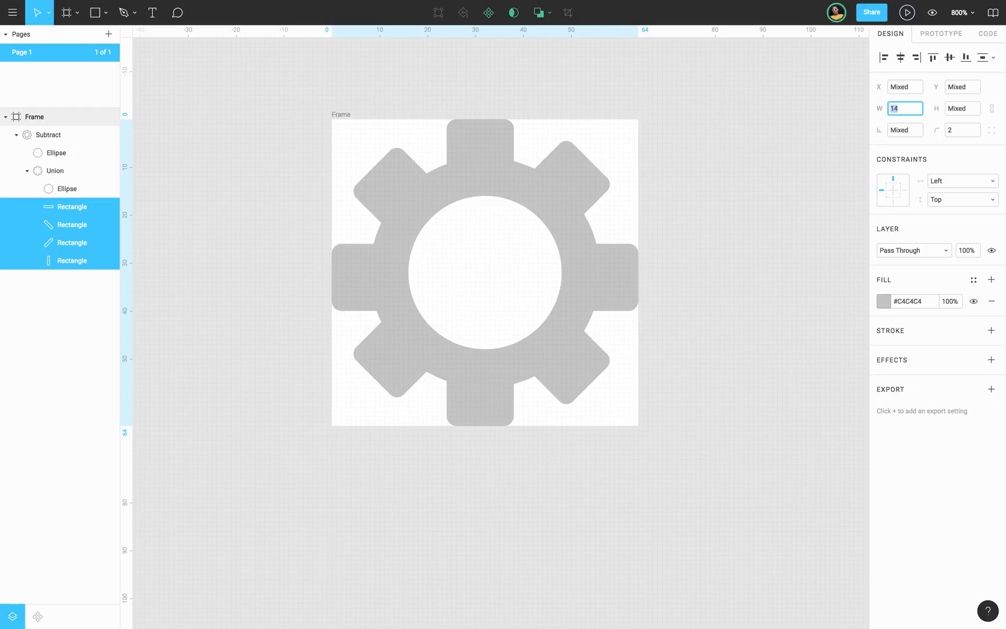
Enlarge the circle inside the union slightly about its centre, making the gear body reach further into the teeth.
{"action": "left_click", "coordinate": [63, 189]}
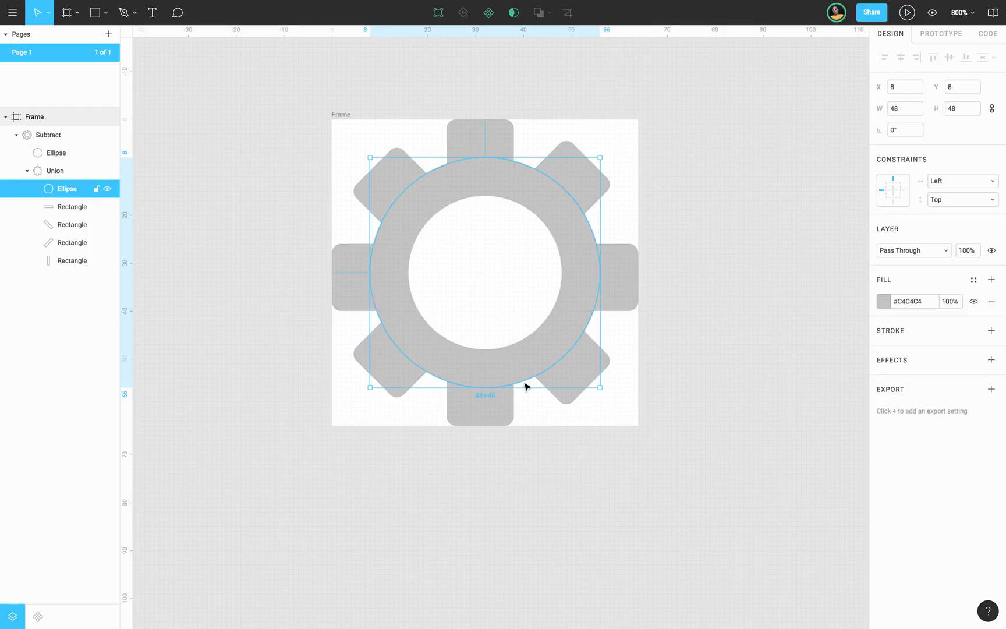
{"action": "key", "text": "alt"}
{"action": "left_click_drag", "start_coordinate": [600, 386], "coordinate": [611, 393]}
{"action": "left_click", "coordinate": [715, 381]}
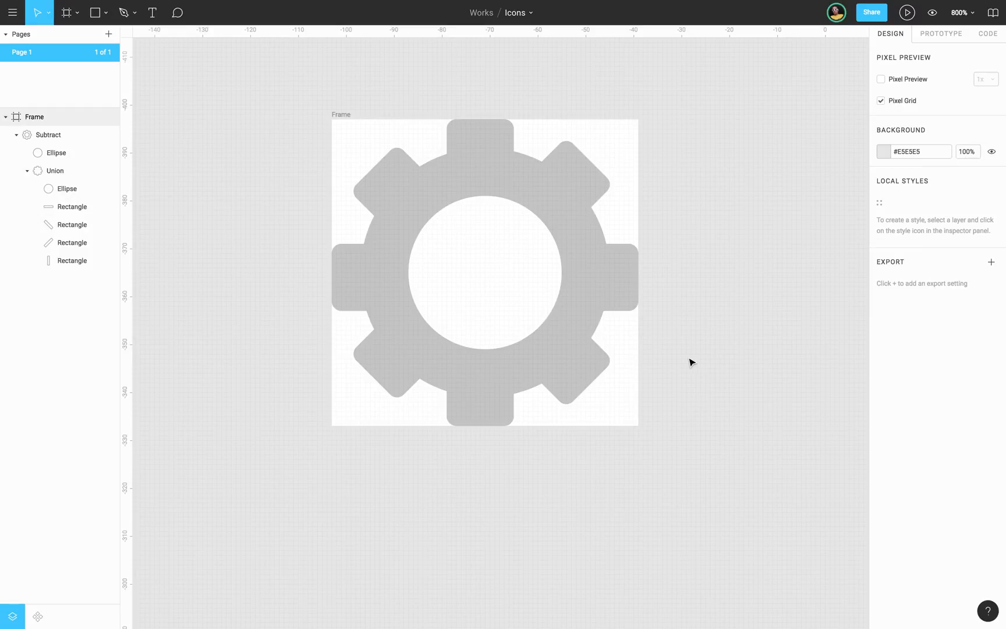
Change the fill of the whole Subtract group to black, #000000.
{"action": "key", "text": "minus"}
{"action": "key", "text": "minus"}
{"action": "key", "text": "minus"}
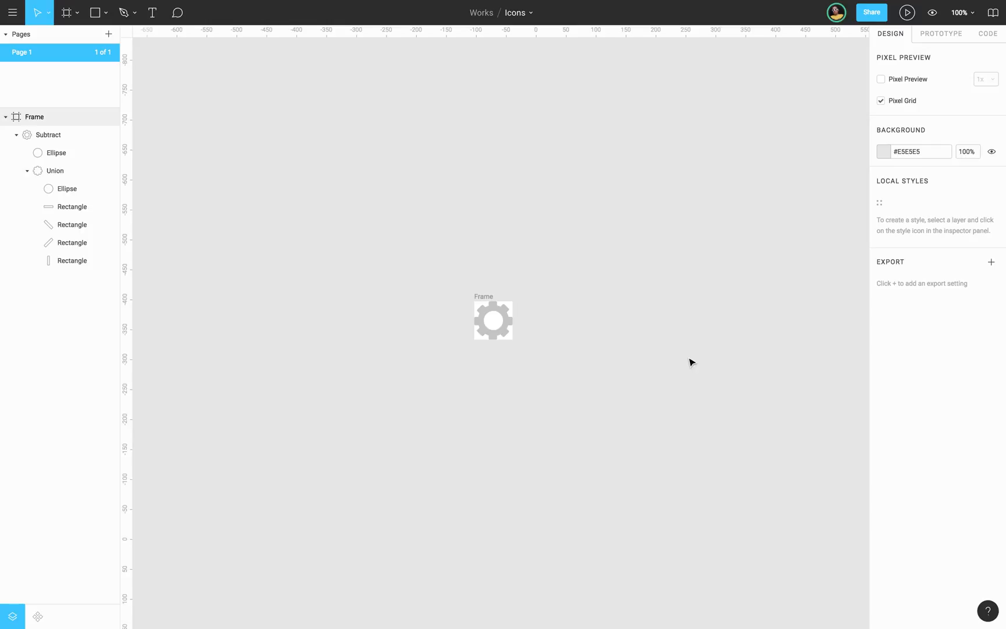
{"action": "key", "text": "plus"}
{"action": "key", "text": "plus"}
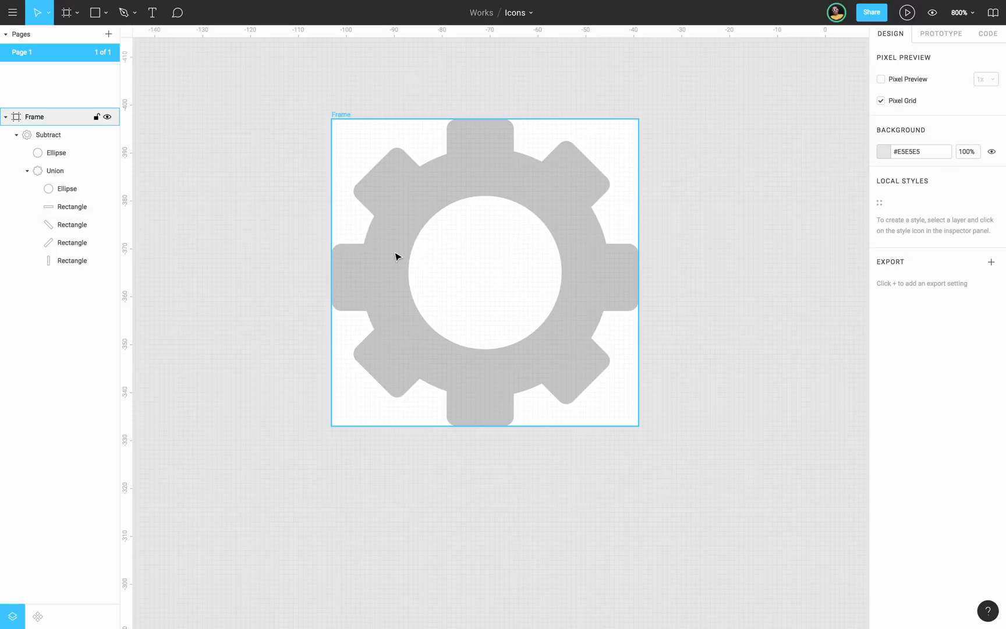
{"action": "left_click", "coordinate": [45, 133]}
{"action": "left_click", "coordinate": [884, 326]}
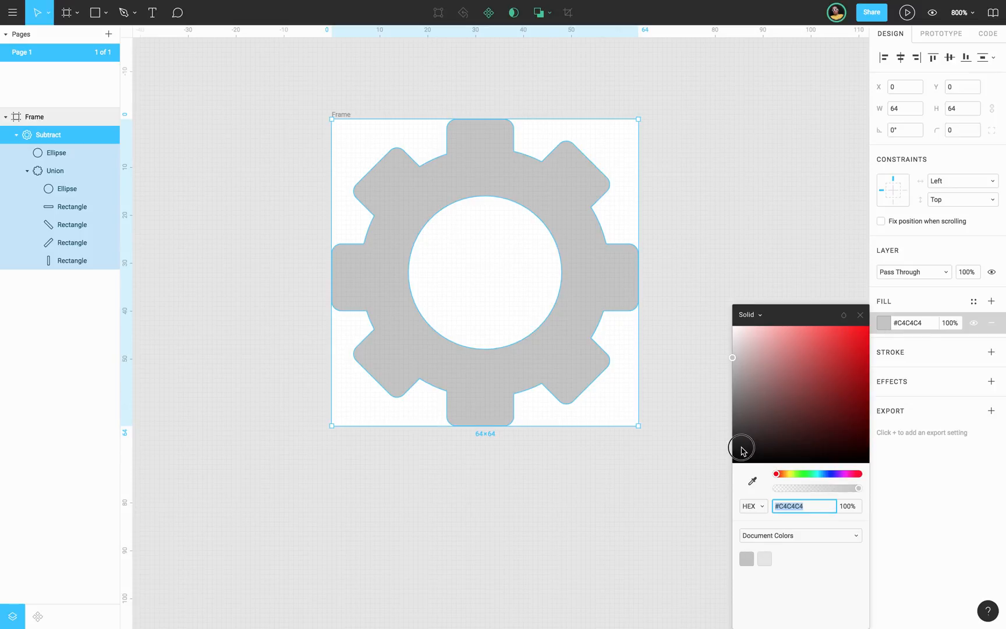
{"action": "left_click", "coordinate": [741, 446]}
{"action": "left_click_drag", "start_coordinate": [731, 473], "coordinate": [727, 483]}
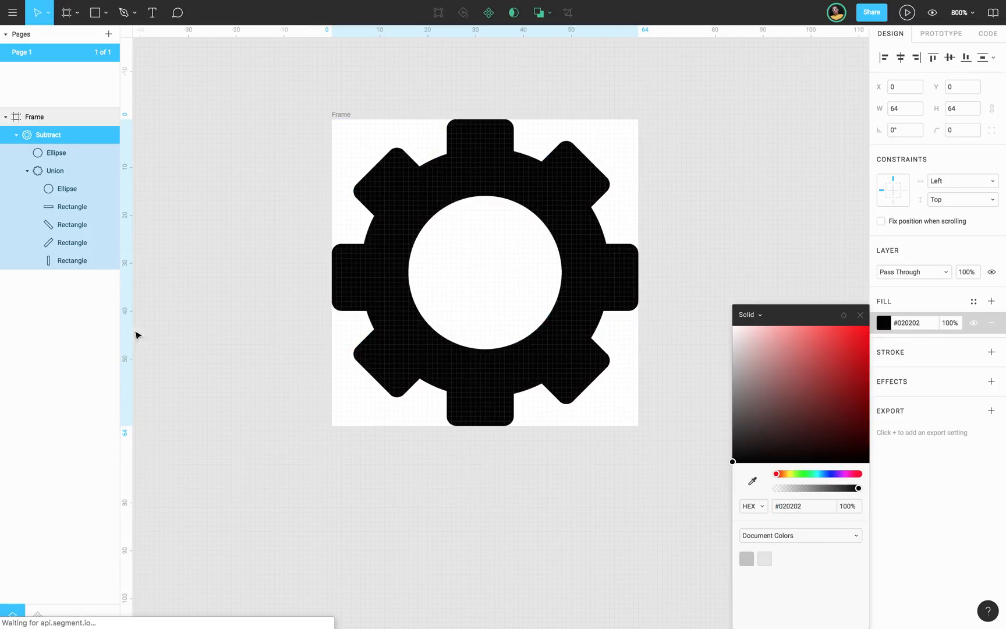
Set the corner radius of all four rectangles inside the union to 1 and clear the selection.
{"action": "left_click", "coordinate": [74, 262]}
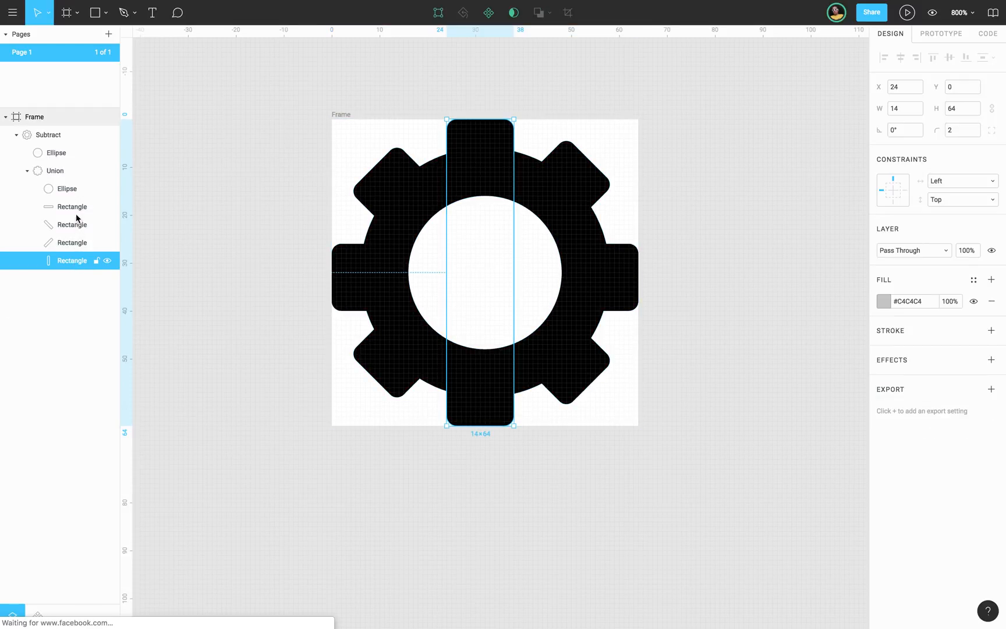
{"action": "left_click", "coordinate": [116, 200], "text": "shift"}
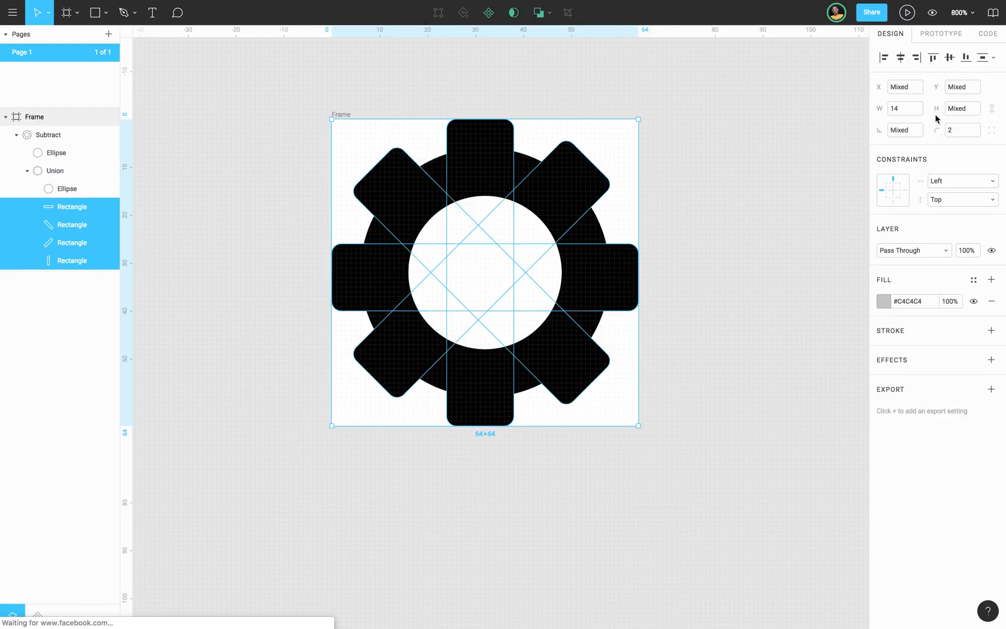
{"action": "left_click", "coordinate": [955, 130]}
{"action": "type", "text": "1"}
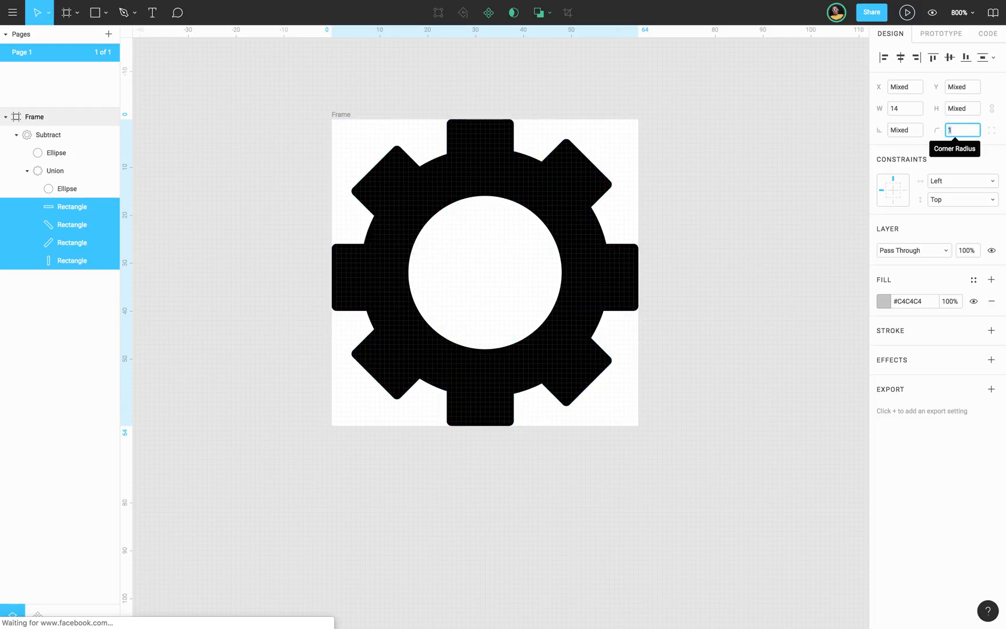
{"action": "left_click", "coordinate": [755, 240]}
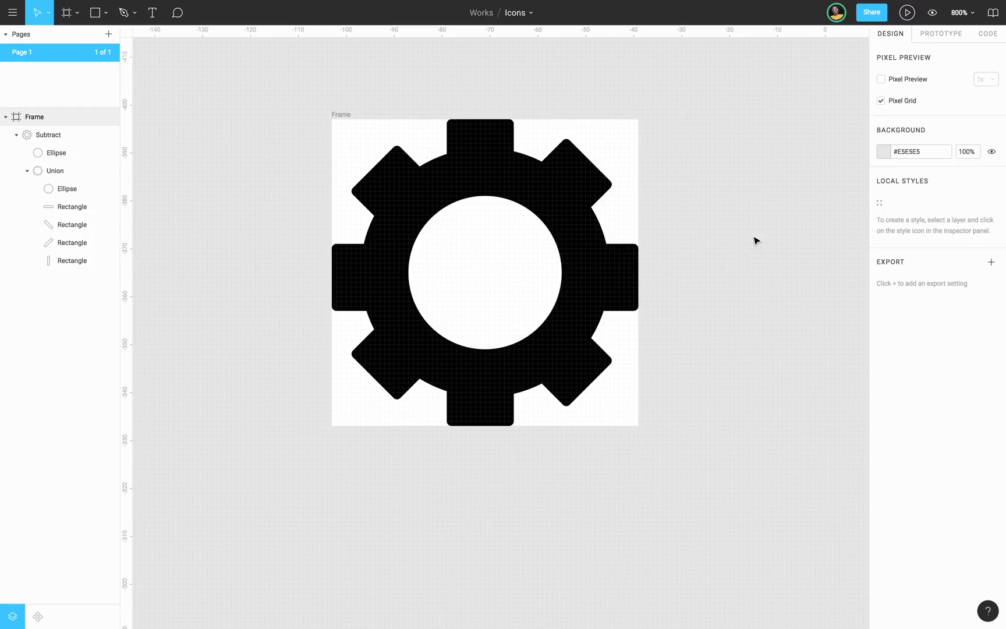
{"action": "key", "text": "minus"}
{"action": "key", "text": "super+Tab"}
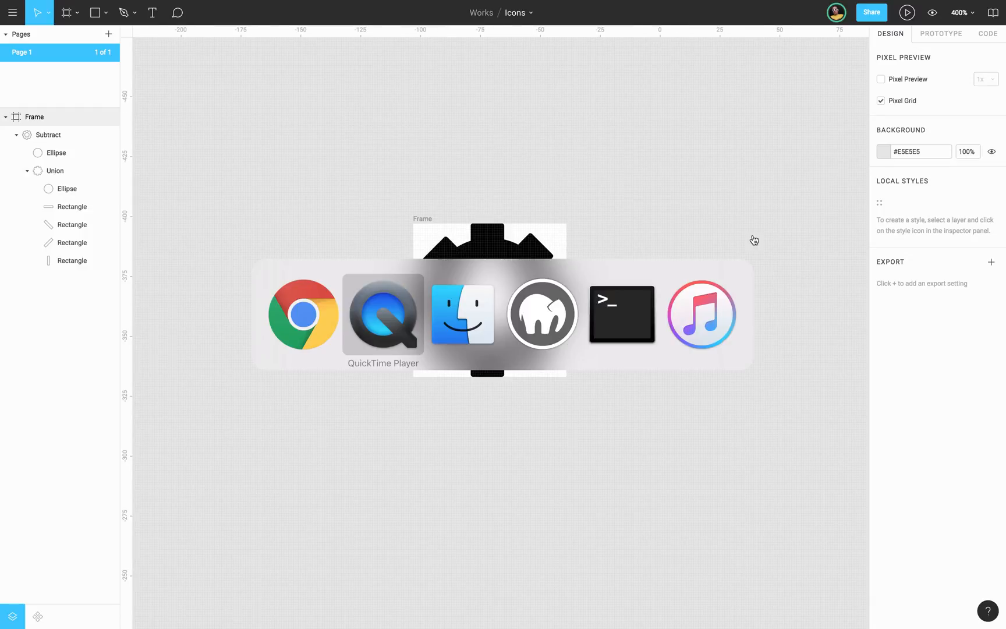